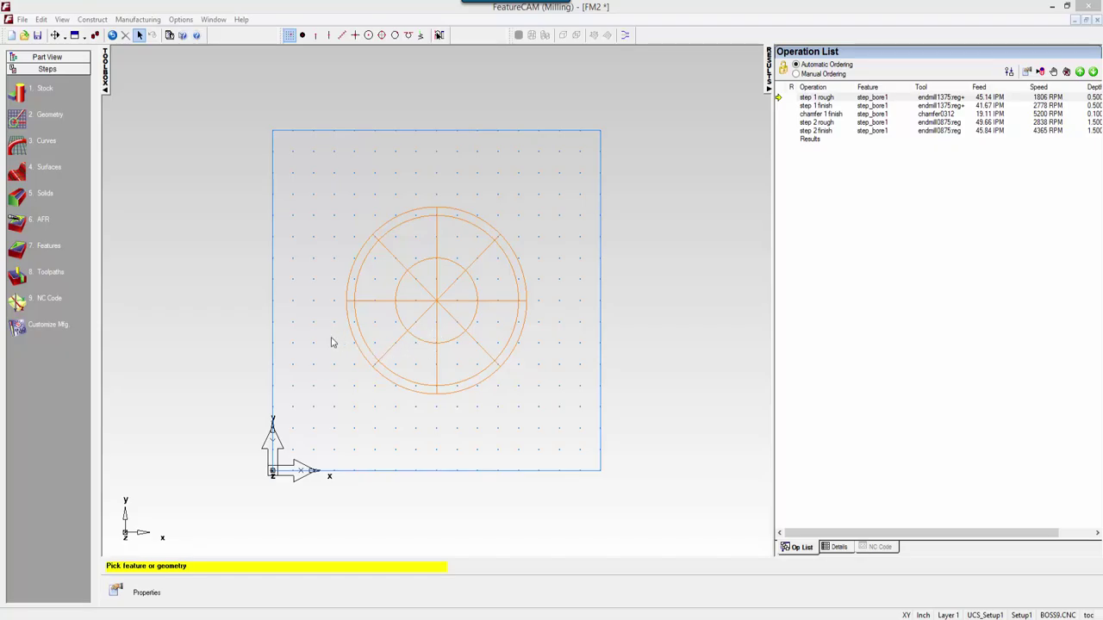
Create a Face feature from dimensions with a Z offset of 0.0 and a thickness of 0.0600.
left_click(17, 252)
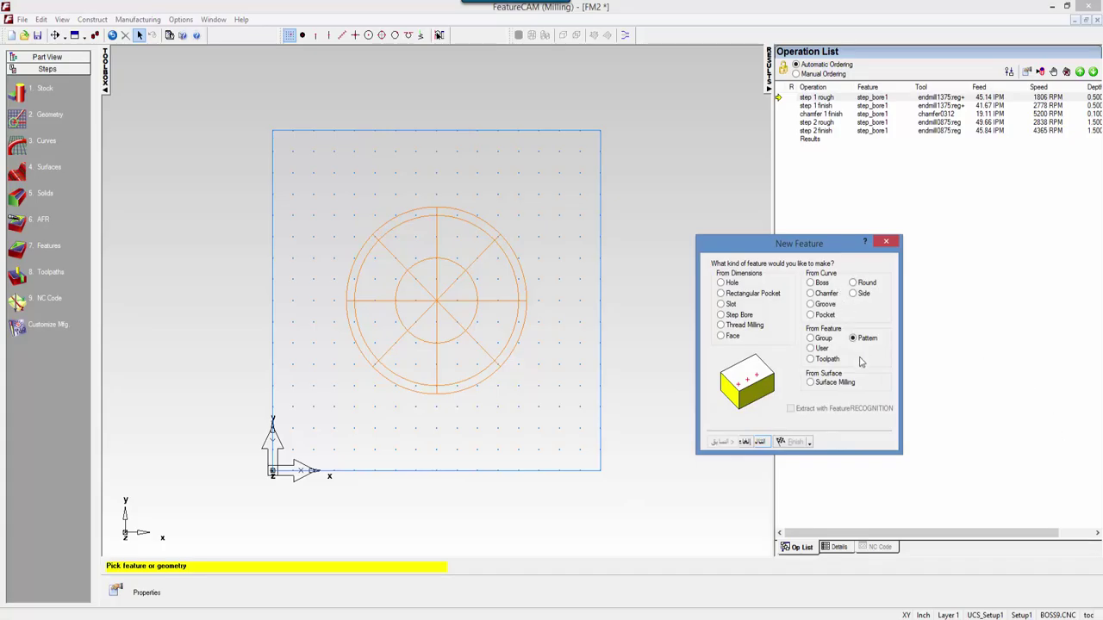
left_click(721, 337)
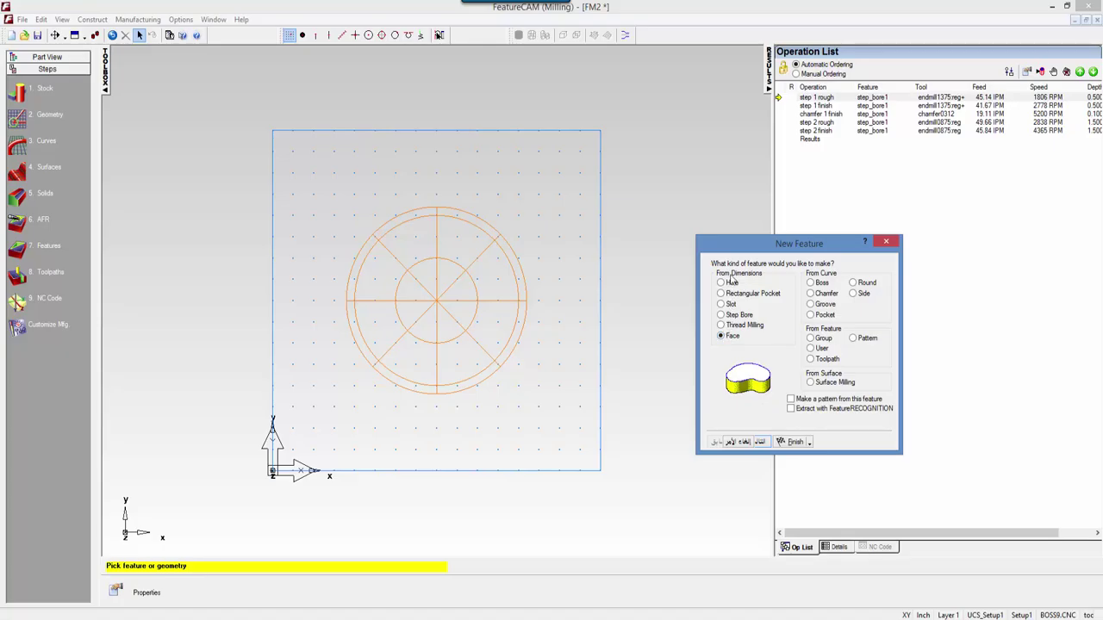
left_click(756, 442)
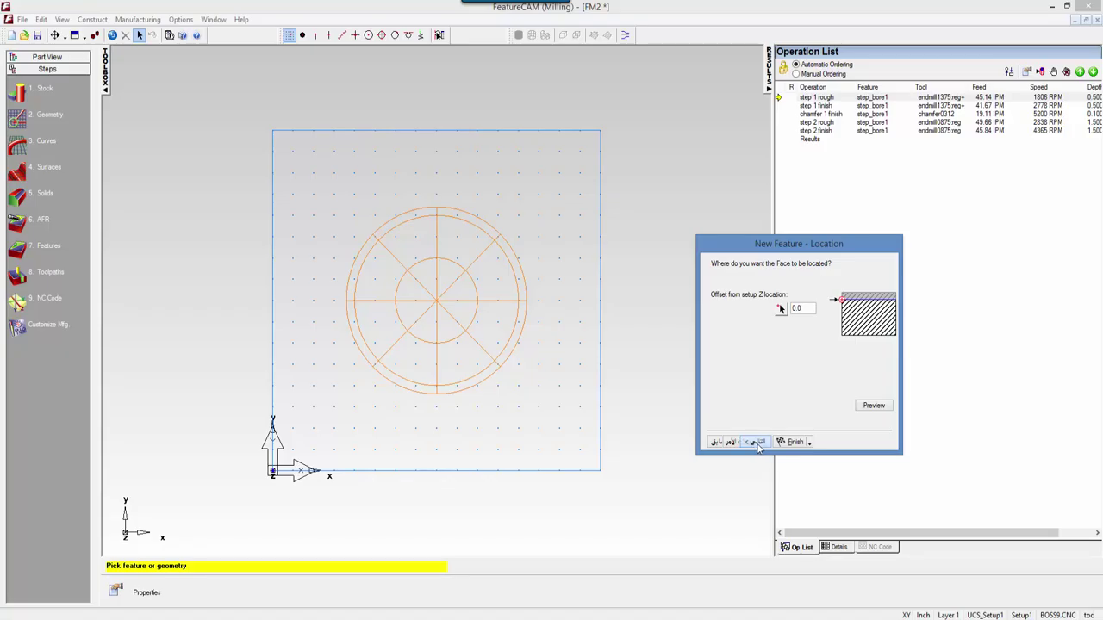
left_click(756, 442)
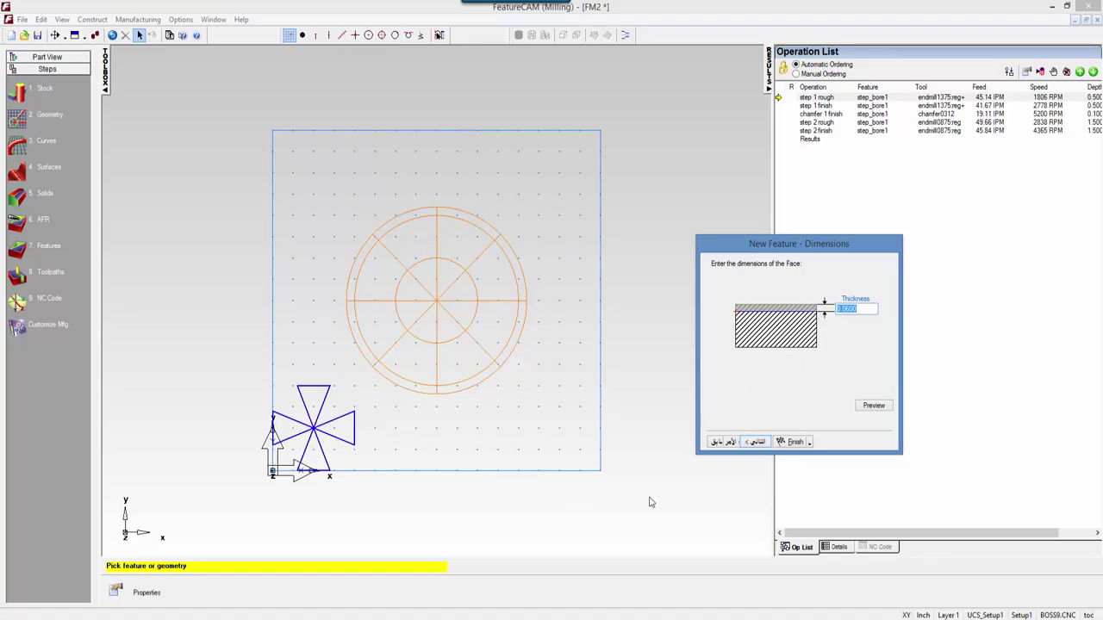
left_click(809, 442)
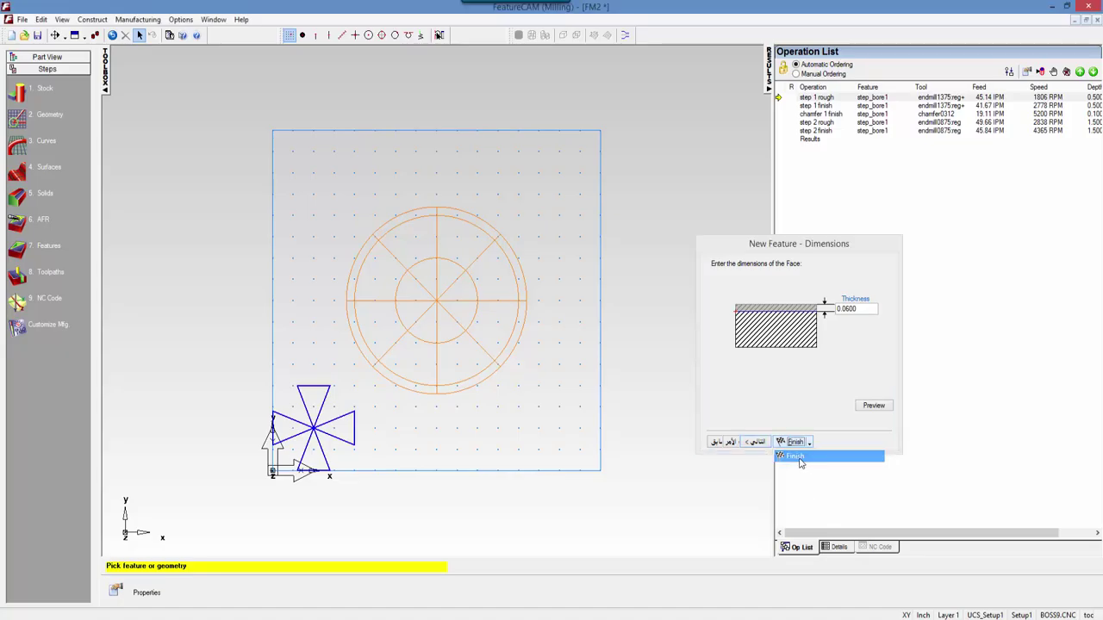
left_click(800, 457)
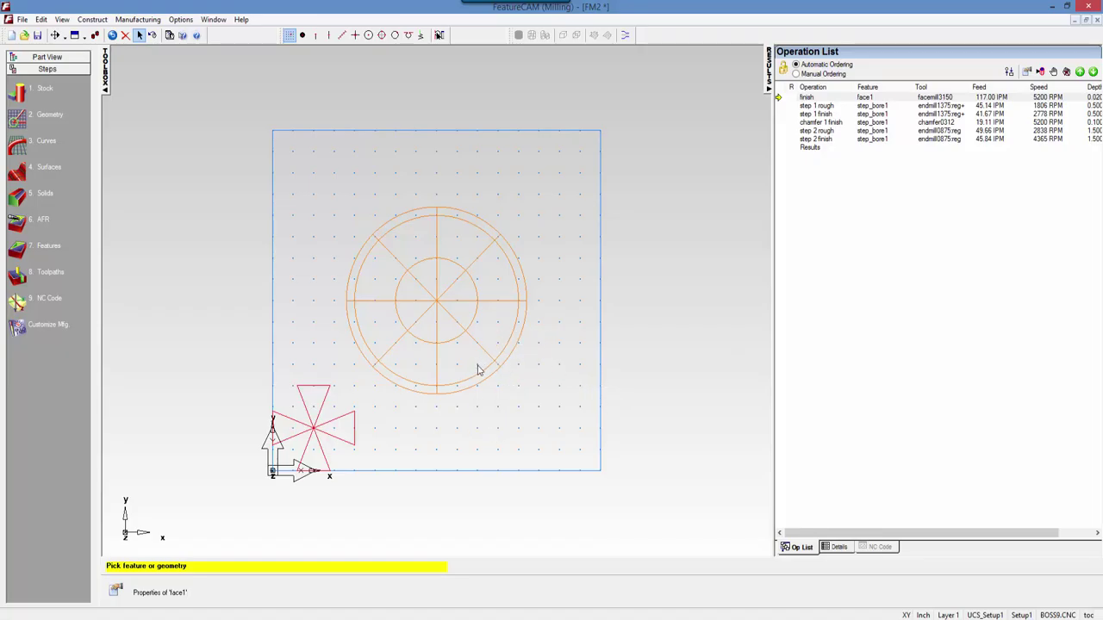
Start a new Hole feature as a Plain Hole with a diameter of 0.5 and a depth of 1.0.
left_click(19, 250)
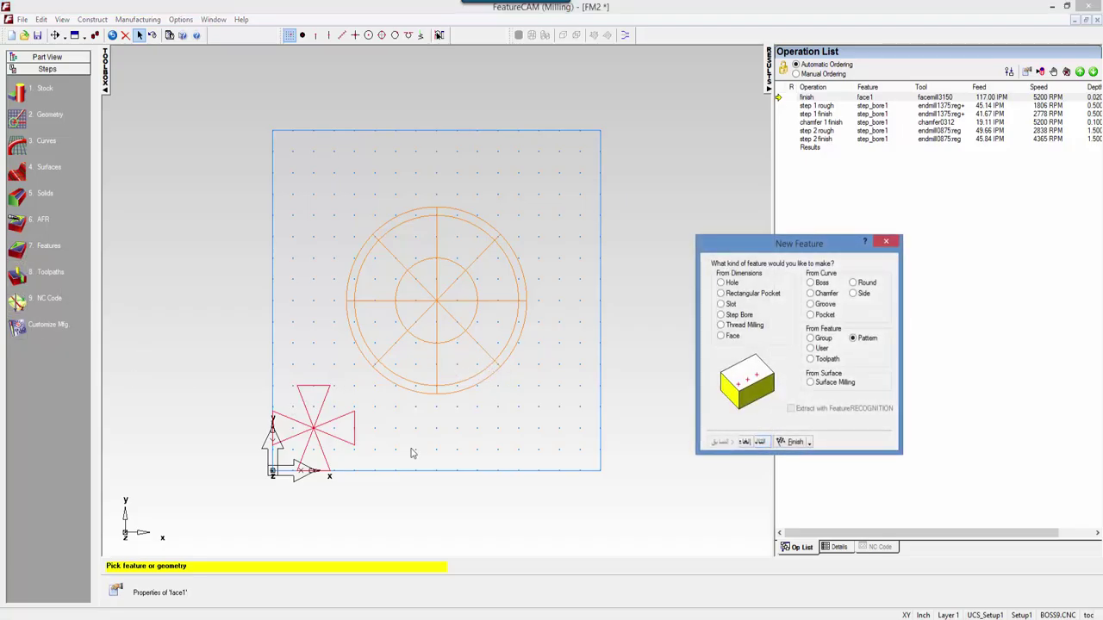
left_click(721, 283)
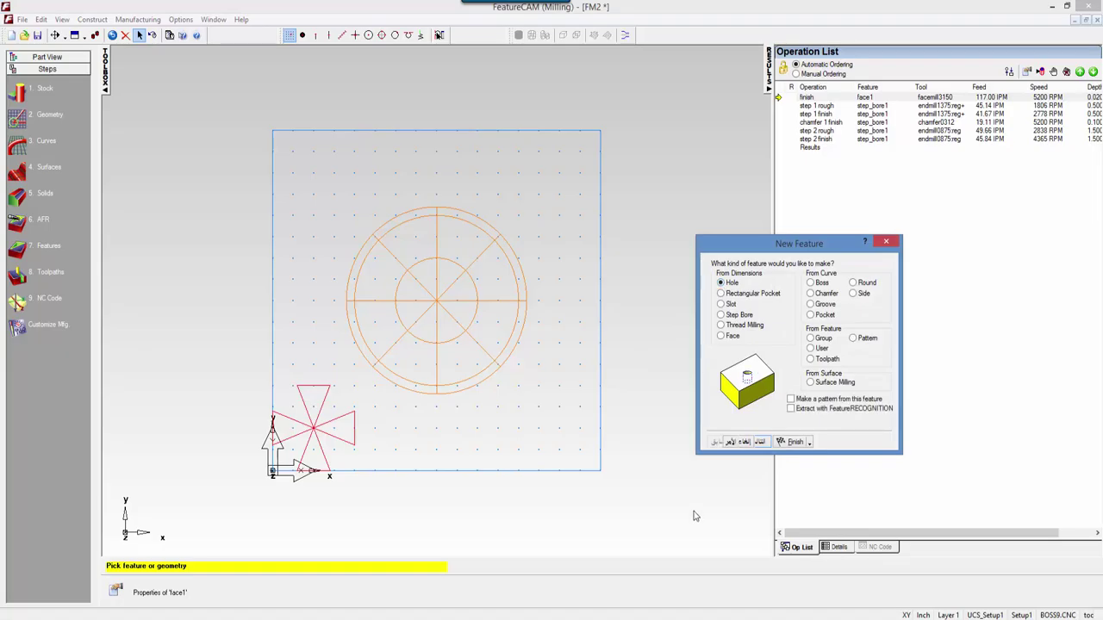
left_click(756, 442)
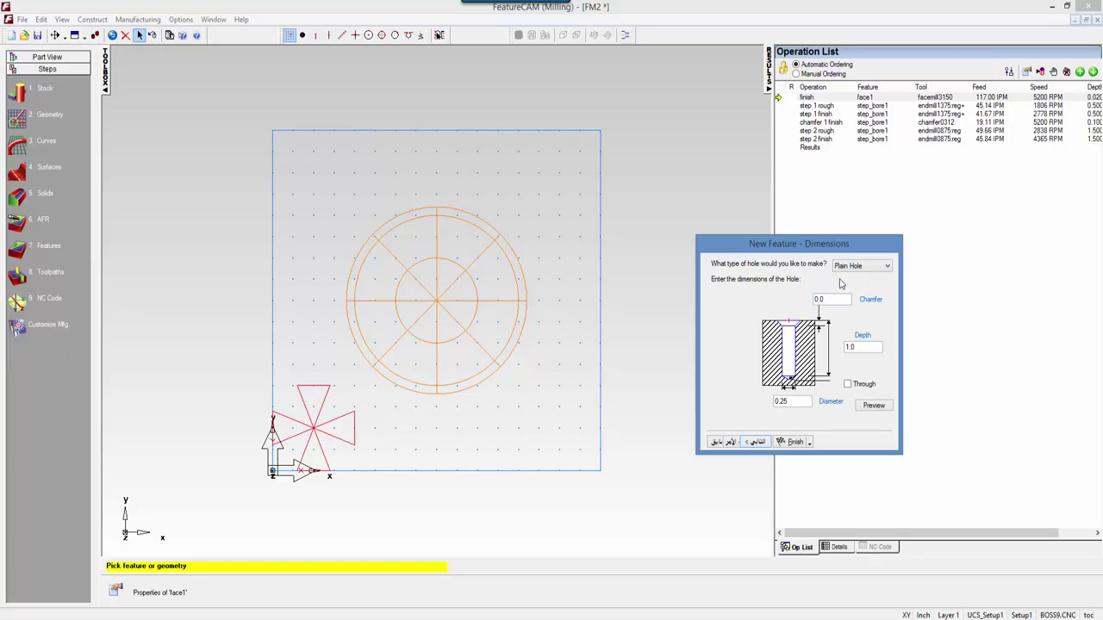
left_click(887, 270)
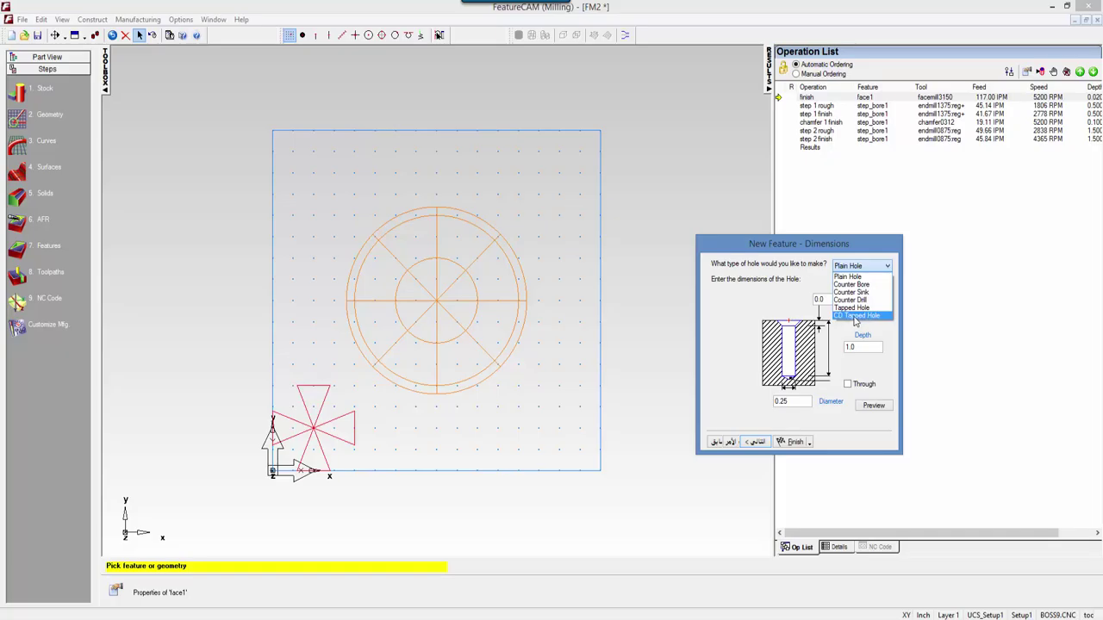
left_click(888, 270)
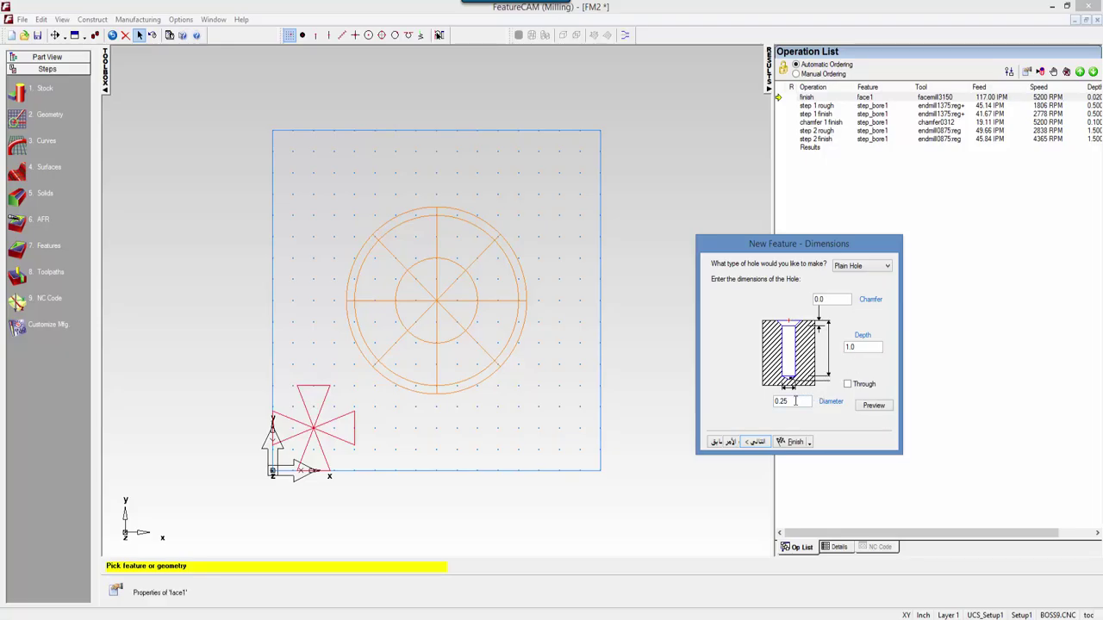
left_click_drag(795, 401, 748, 404)
type("0.")
left_click(755, 441)
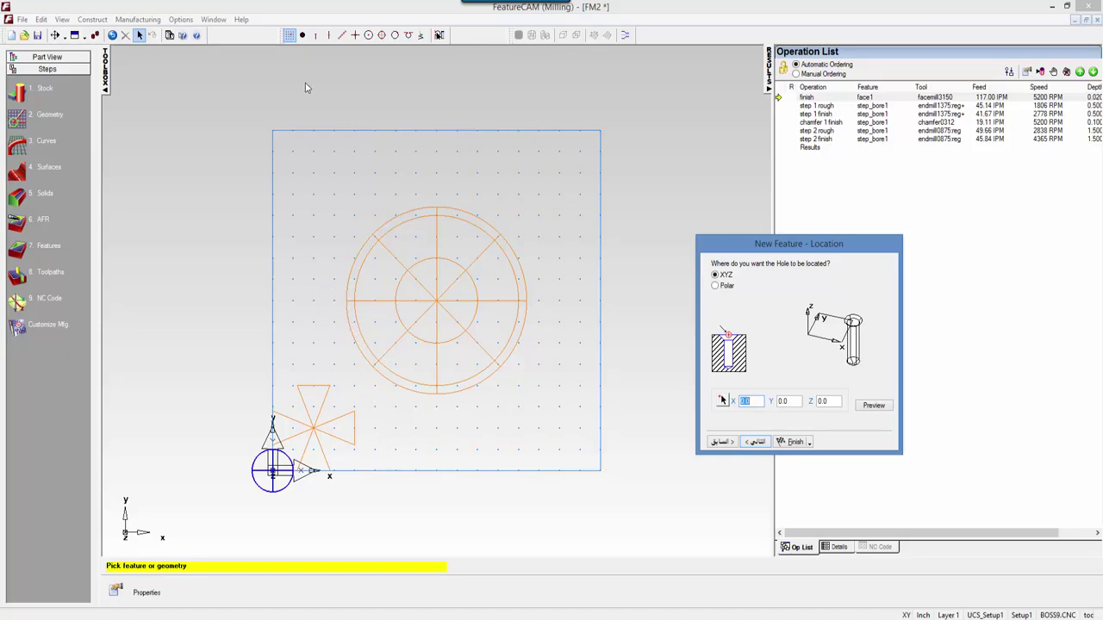
Review the snapping grid's origin, spacing and length settings, then return to the hole location.
left_click(141, 35)
left_click(179, 20)
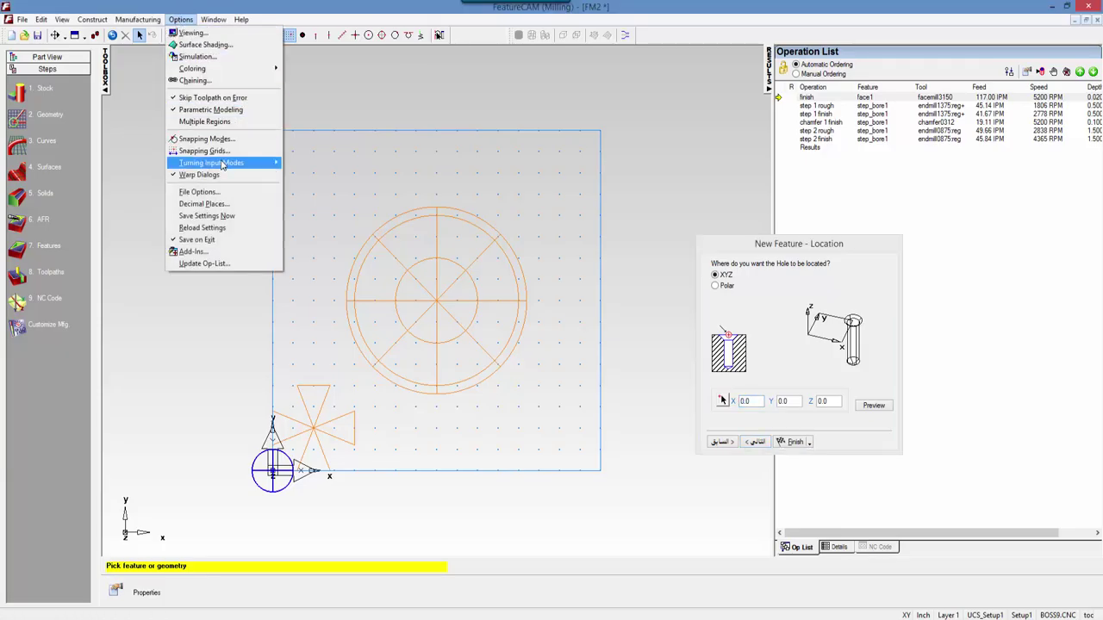
left_click(215, 152)
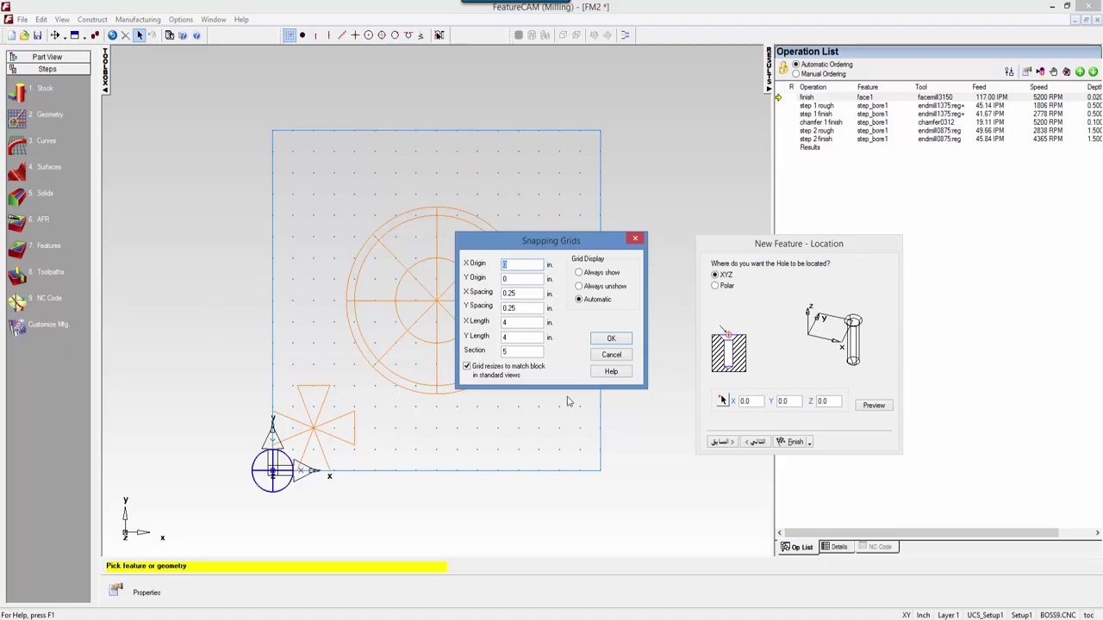
left_click(611, 339)
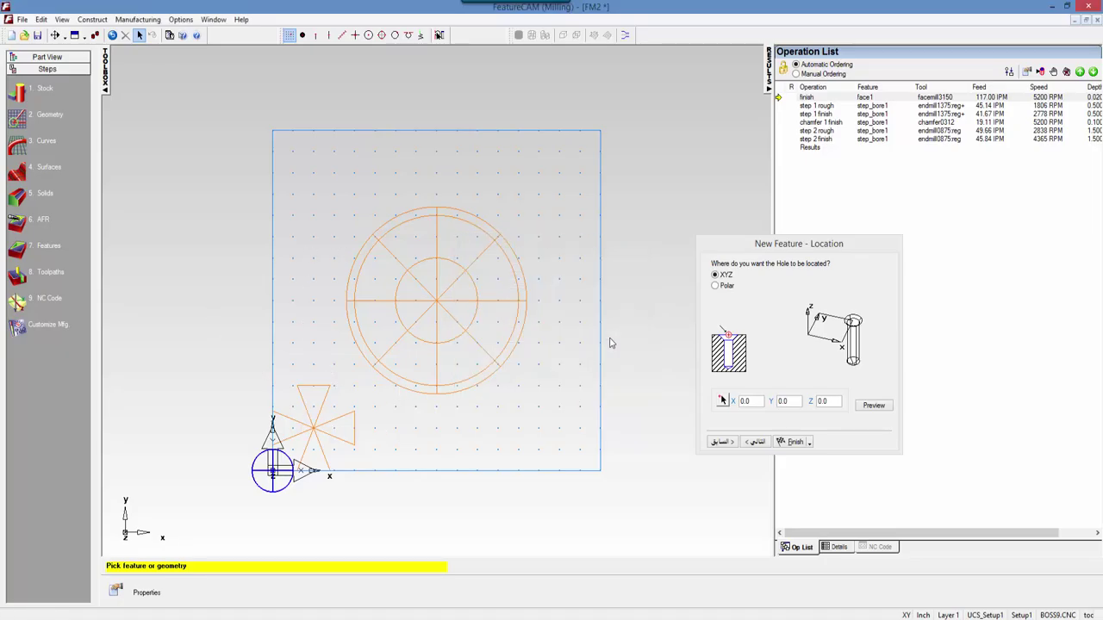
Locate the hole near the stock's lower-left corner at X 0.5, Y 0.5.
left_click(722, 402)
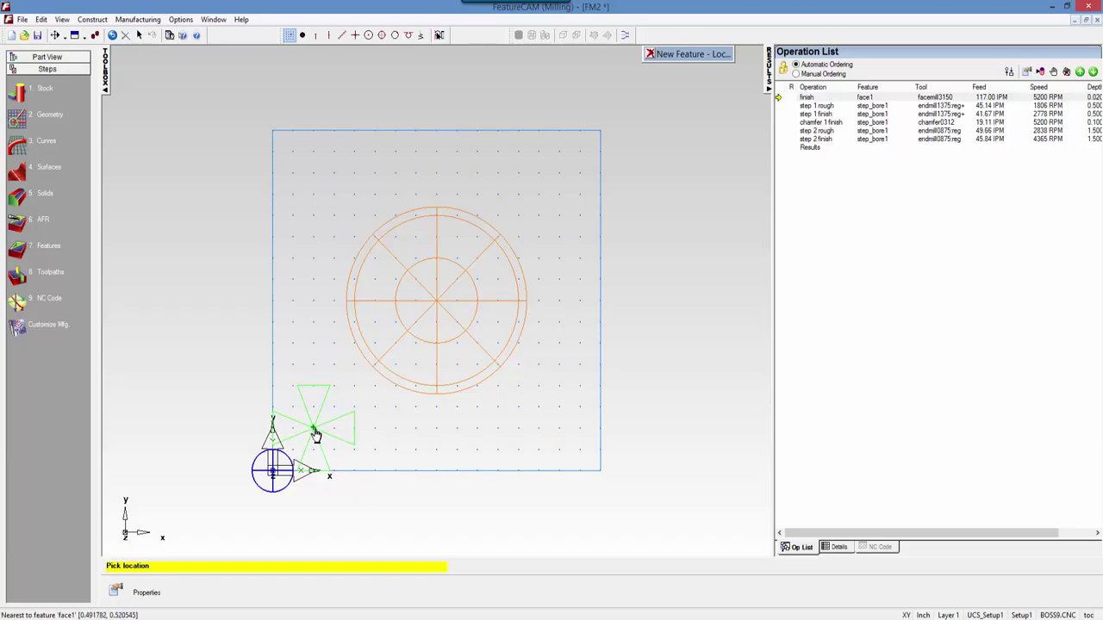
left_click(315, 435)
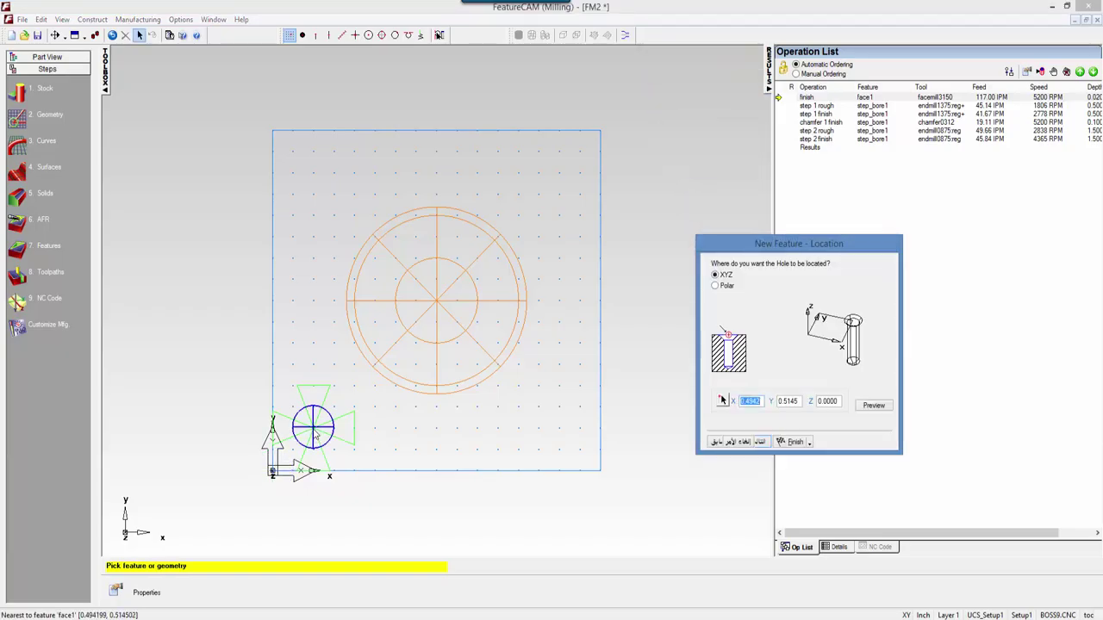
left_click(762, 401)
left_click_drag(762, 401, 735, 402)
type("0")
left_click_drag(799, 402, 758, 402)
type("0.5")
left_click(758, 442)
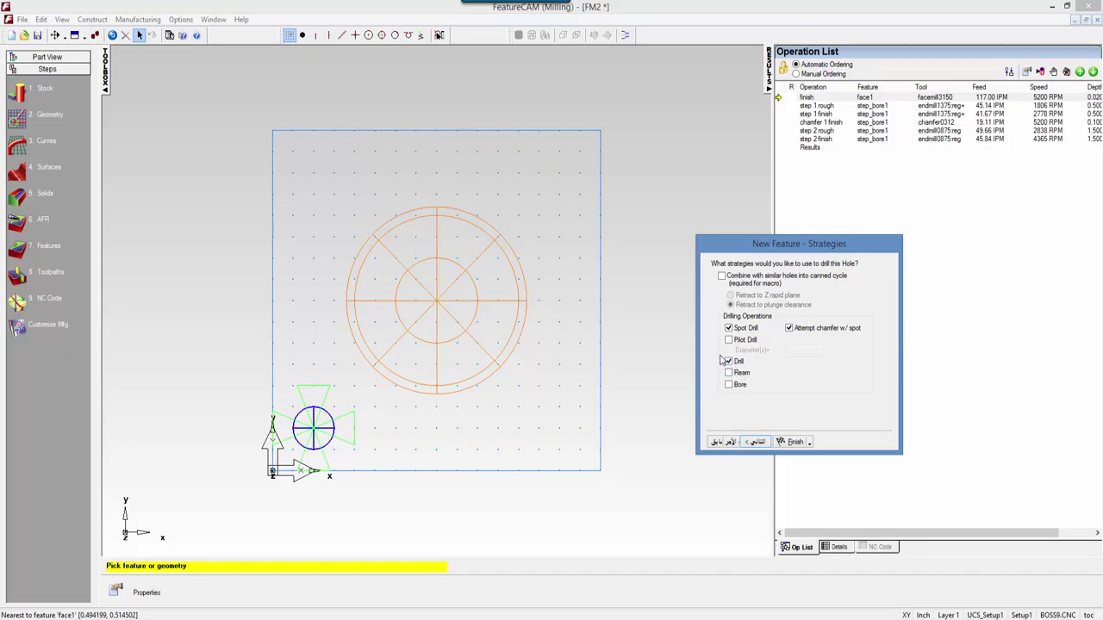
Finish the hole with the spot drill and drill operations and continue creating another feature.
left_click(755, 441)
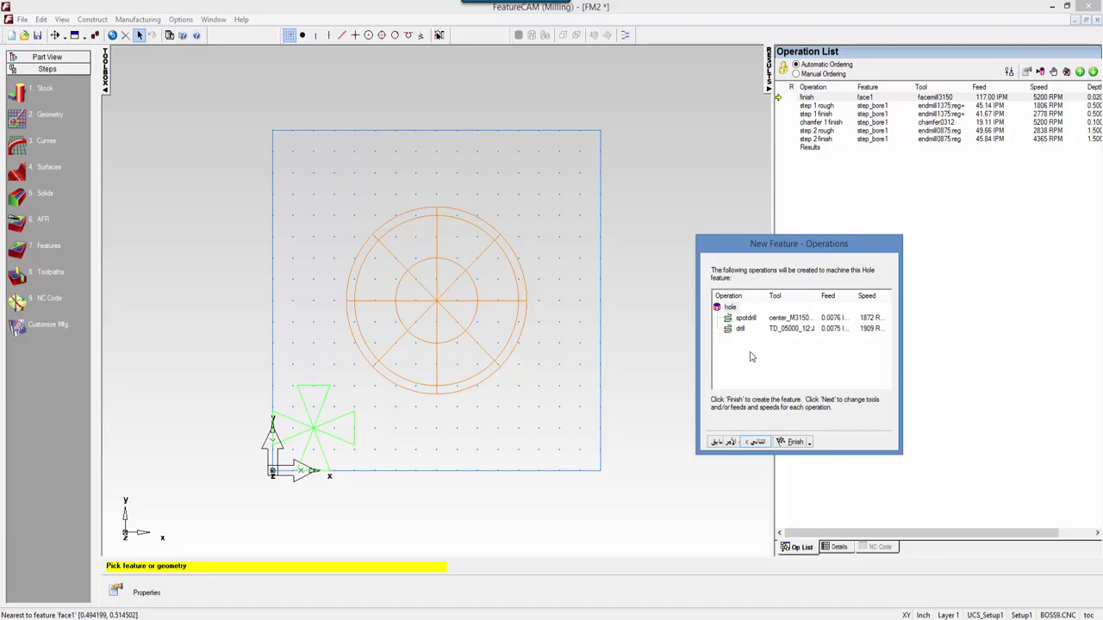
left_click(809, 442)
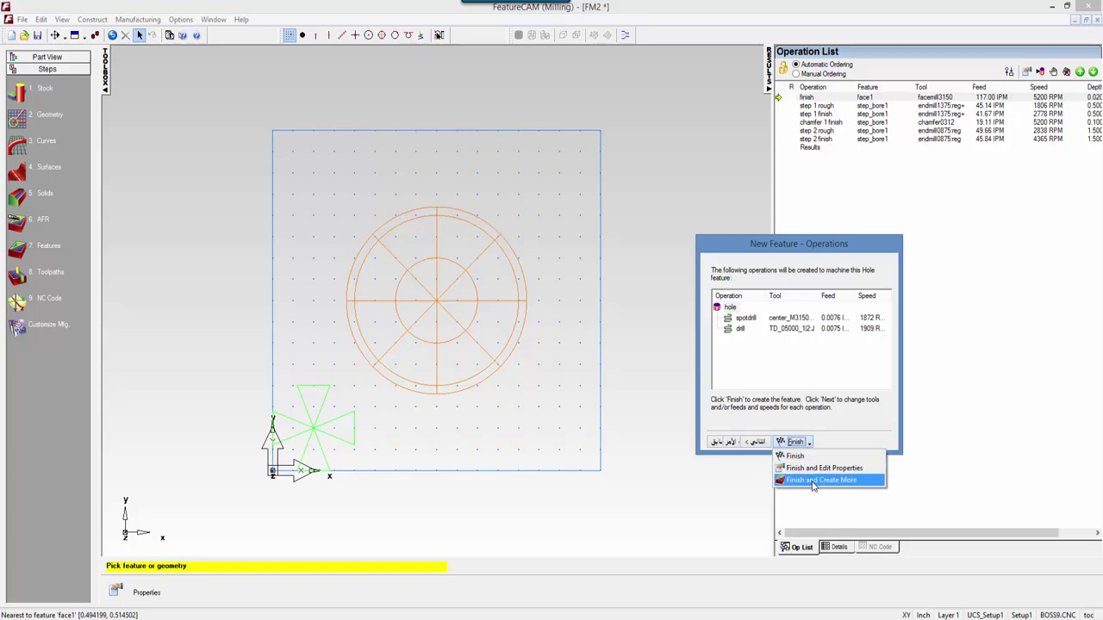
left_click(812, 481)
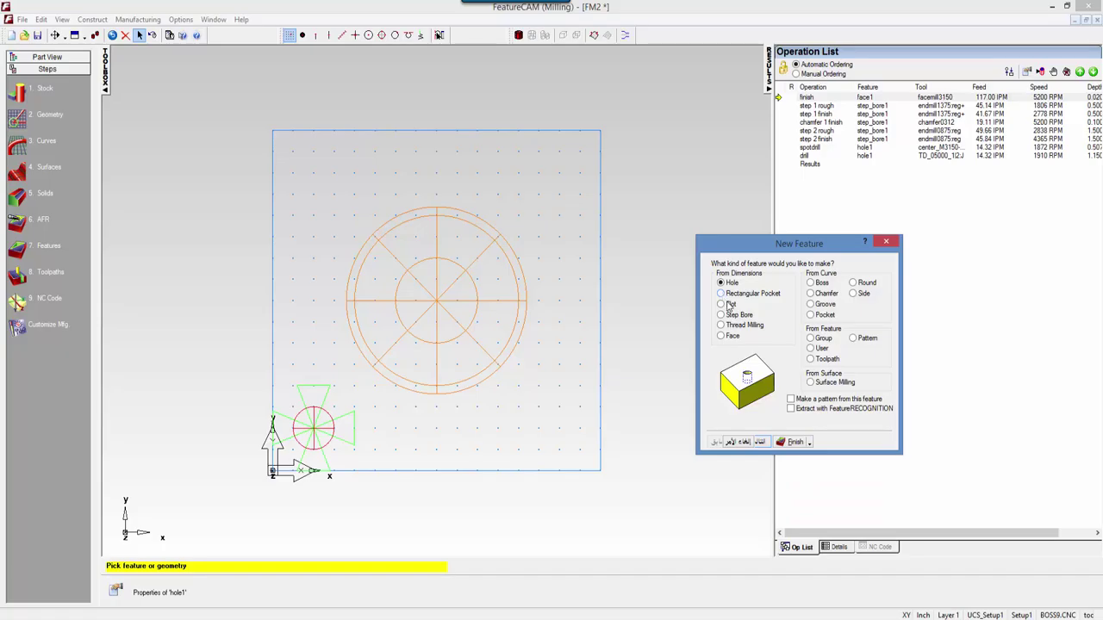
Create a second plain hole, 0.5 in diameter and 1.0 deep, at X 3.5, Y 3.5 with spot drill and drill operations.
left_click(756, 443)
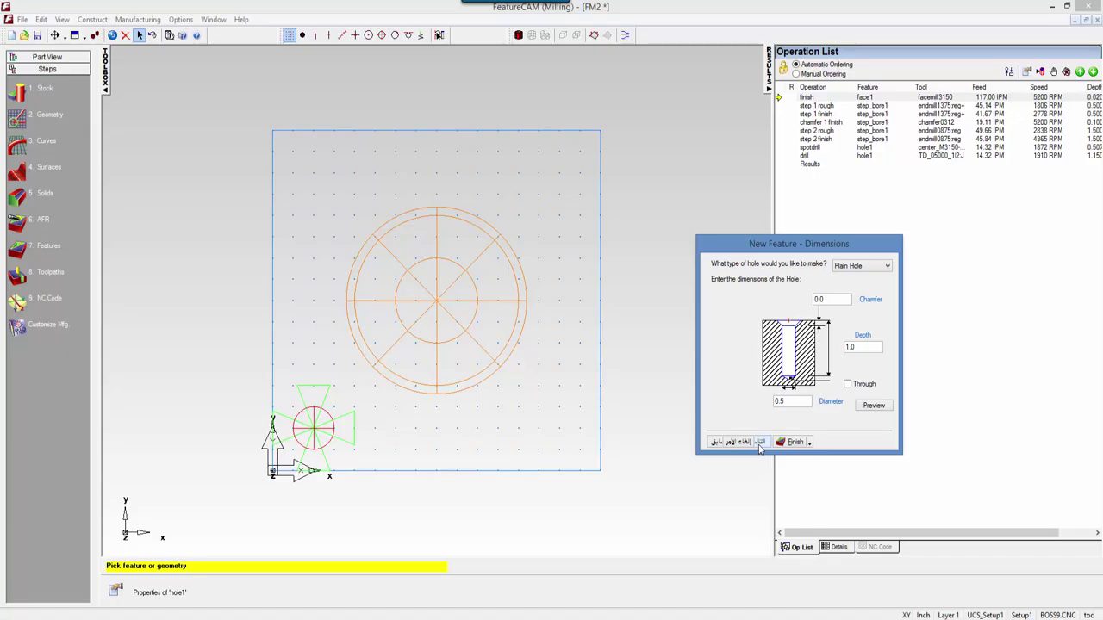
left_click(756, 442)
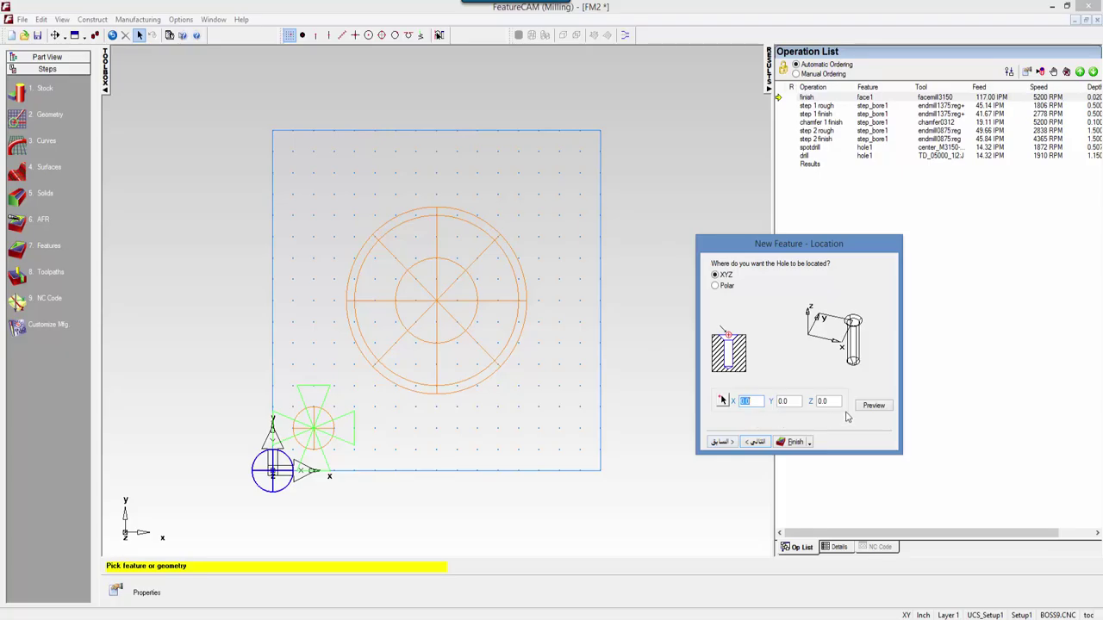
type("3.58")
key("Tab")
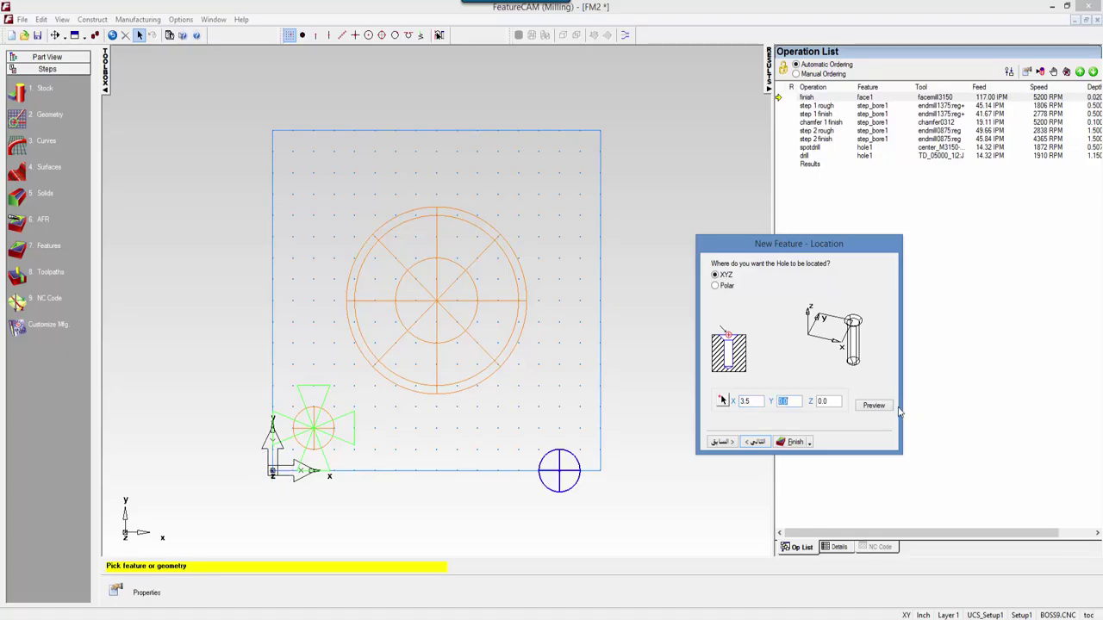
type("3.5")
left_click(756, 443)
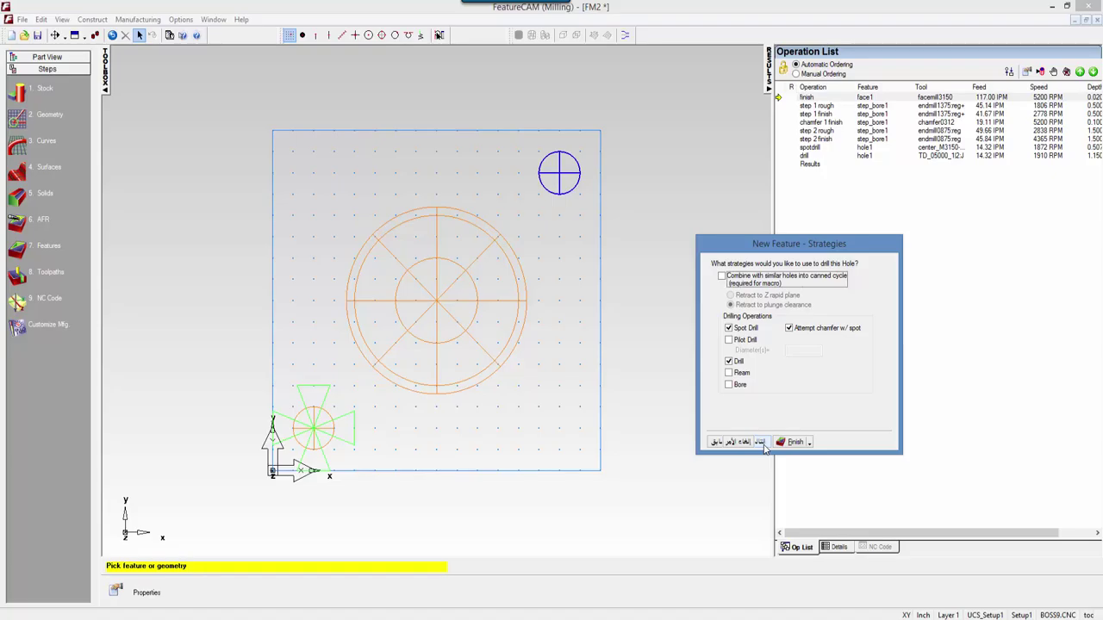
left_click(810, 443)
left_click(806, 458)
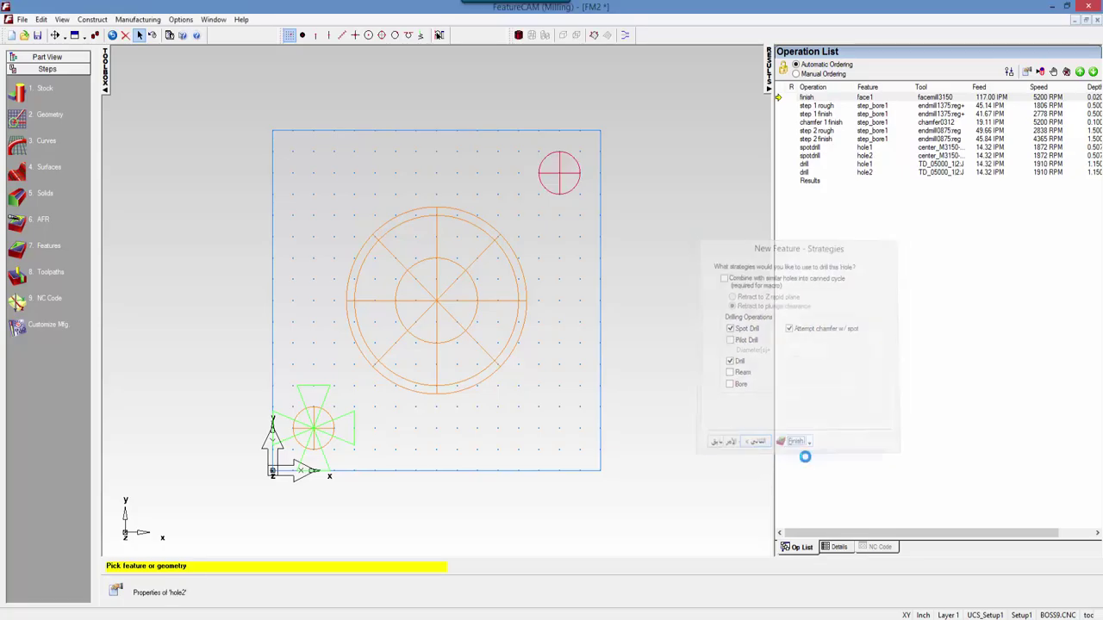